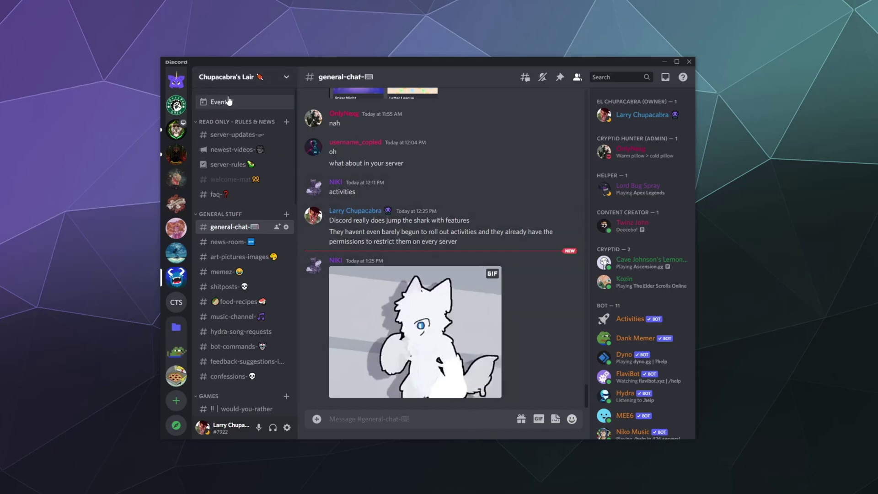
Check the server's scheduled events list, find it empty, and close it
{"action": "left_click", "coordinate": [265, 108]}
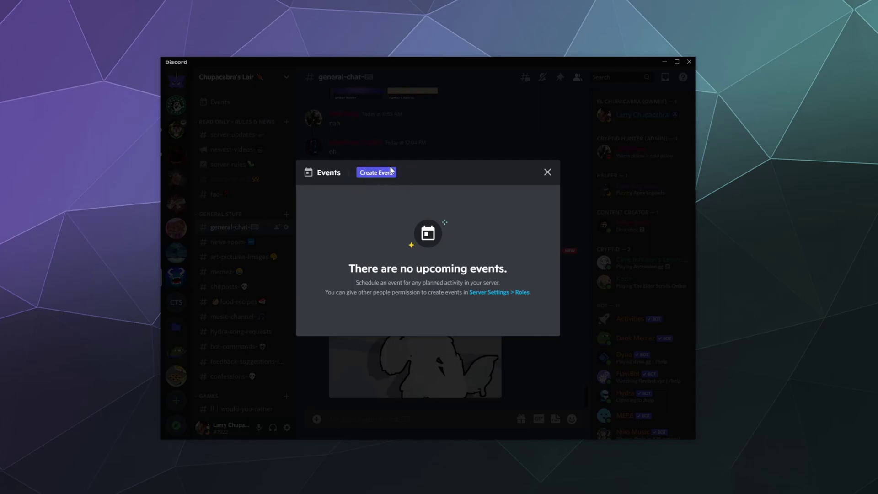
{"action": "left_click", "coordinate": [548, 174]}
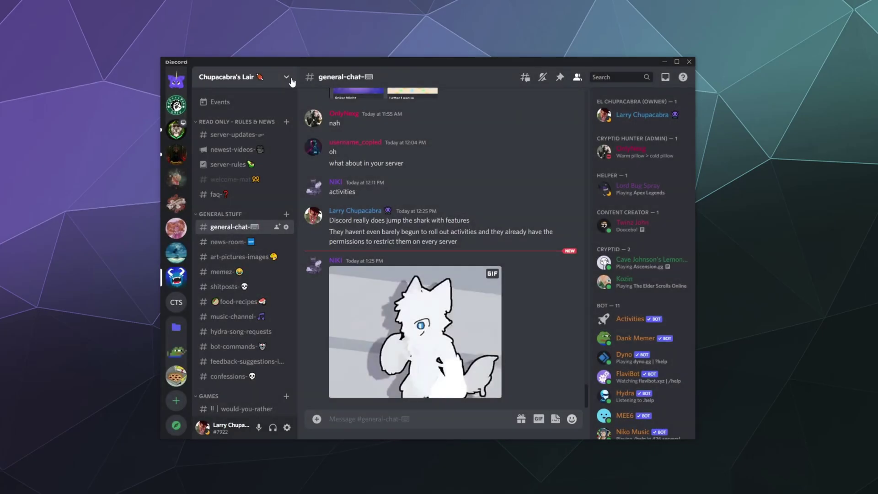
{"action": "left_click", "coordinate": [291, 81]}
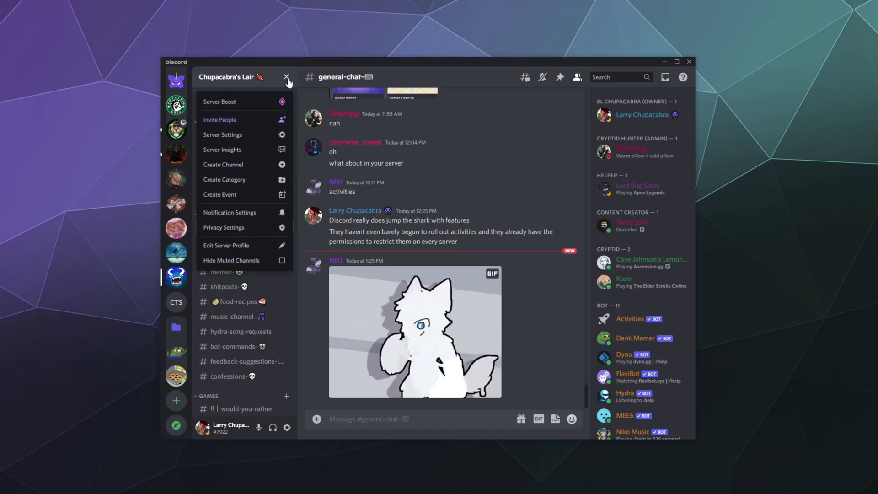
Start a new server event in the Game Hangout voice channel, switching from Music Lounge
{"action": "left_click", "coordinate": [220, 196]}
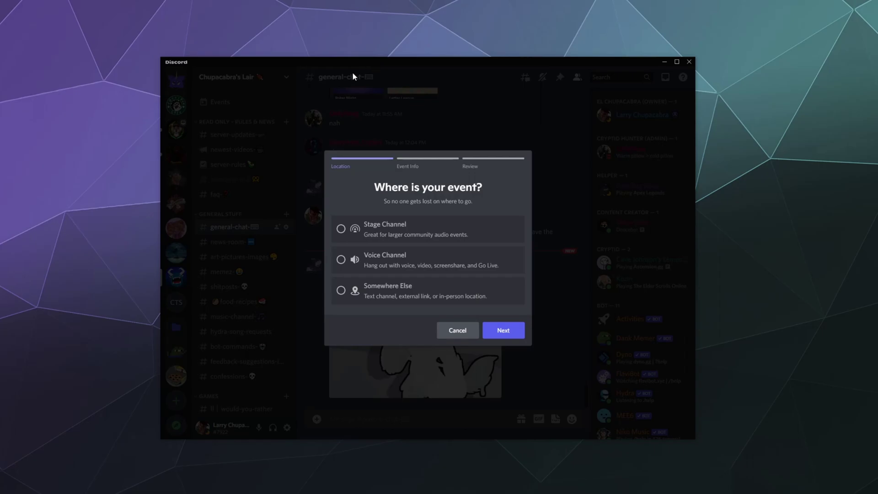
{"action": "left_click", "coordinate": [370, 258]}
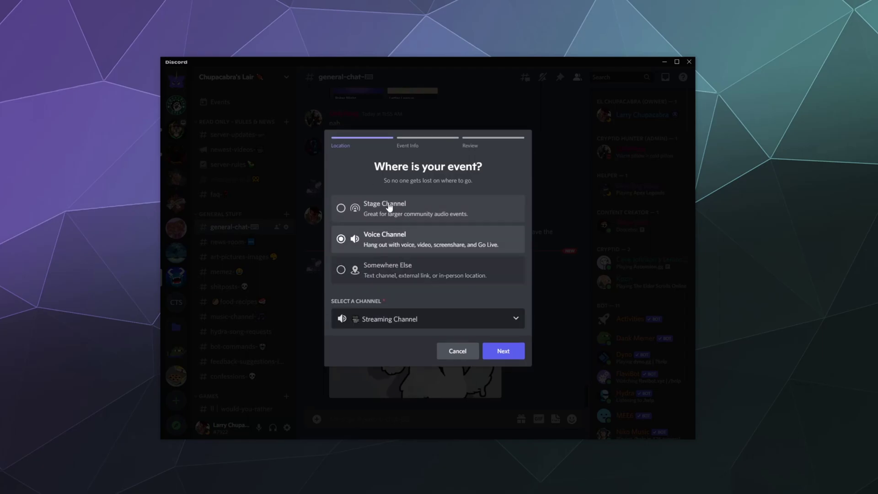
{"action": "left_click", "coordinate": [457, 319]}
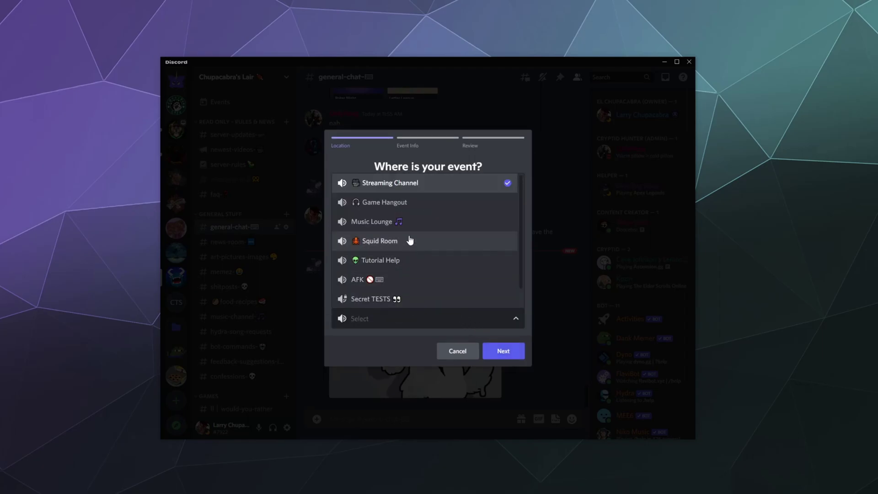
{"action": "left_click", "coordinate": [410, 222]}
{"action": "left_click", "coordinate": [407, 326]}
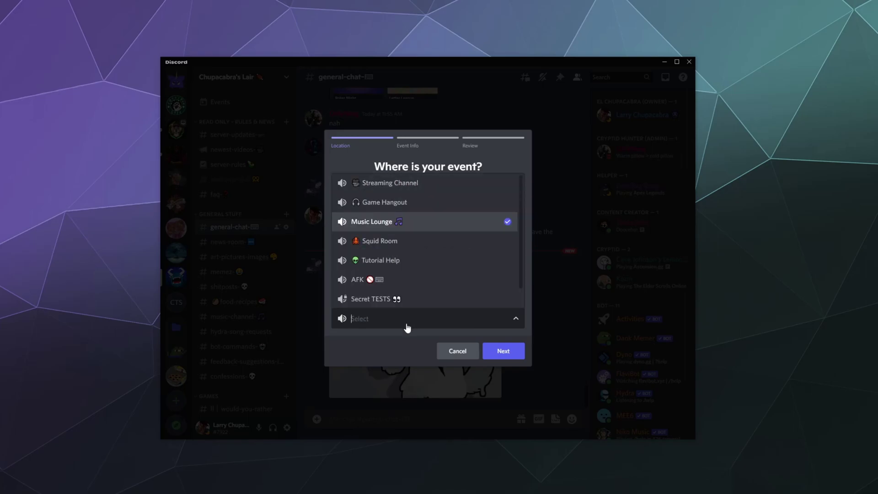
{"action": "left_click", "coordinate": [412, 204]}
{"action": "left_click", "coordinate": [498, 357]}
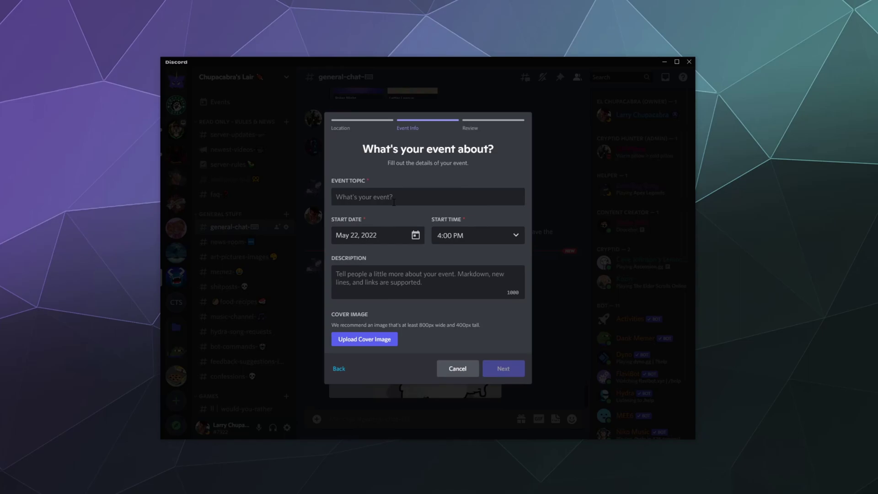
Enter topic 'Test Event', start May 31 at 7:00 PM, and describe the vampire game session
{"action": "type", "text": "Test Event"}
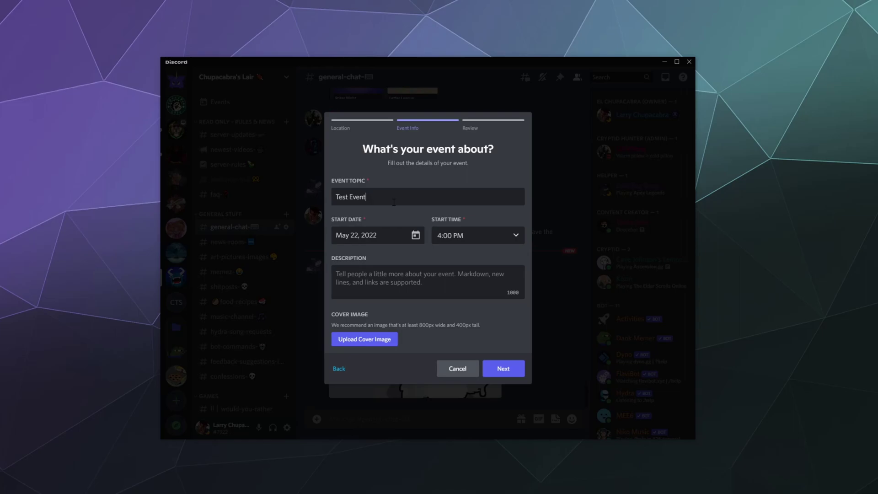
{"action": "left_click", "coordinate": [381, 235]}
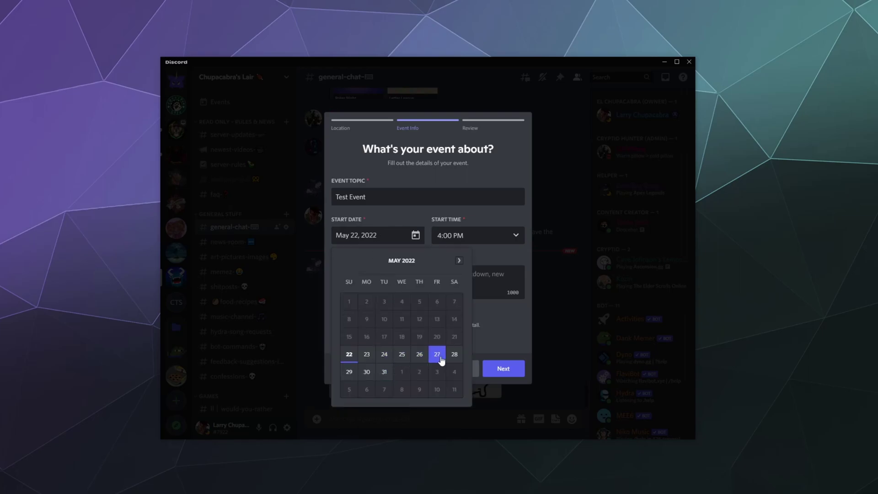
{"action": "left_click", "coordinate": [379, 372]}
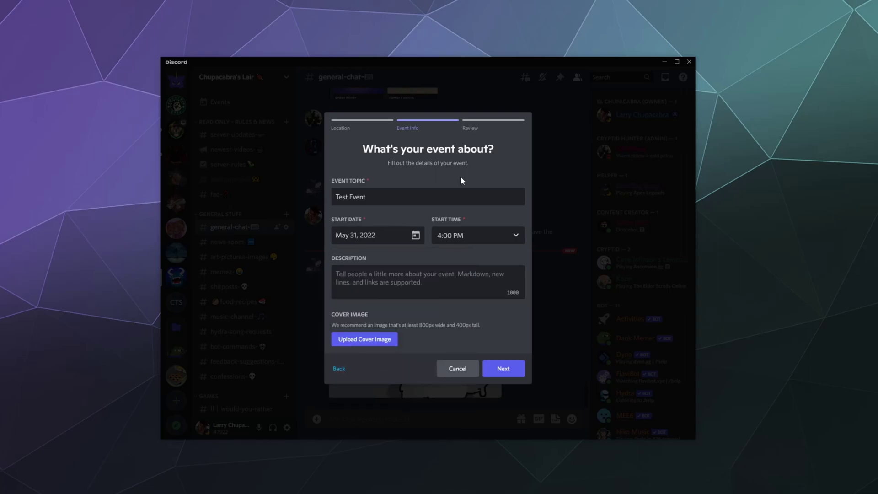
{"action": "left_click", "coordinate": [484, 241]}
{"action": "scroll", "coordinate": [463, 334], "scroll_direction": "down", "scroll_amount": 5}
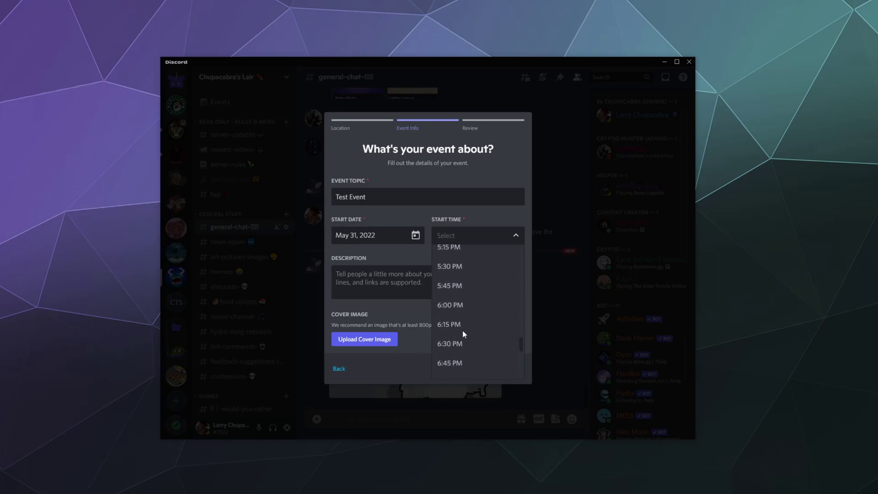
{"action": "scroll", "coordinate": [467, 309], "scroll_direction": "down", "scroll_amount": 3}
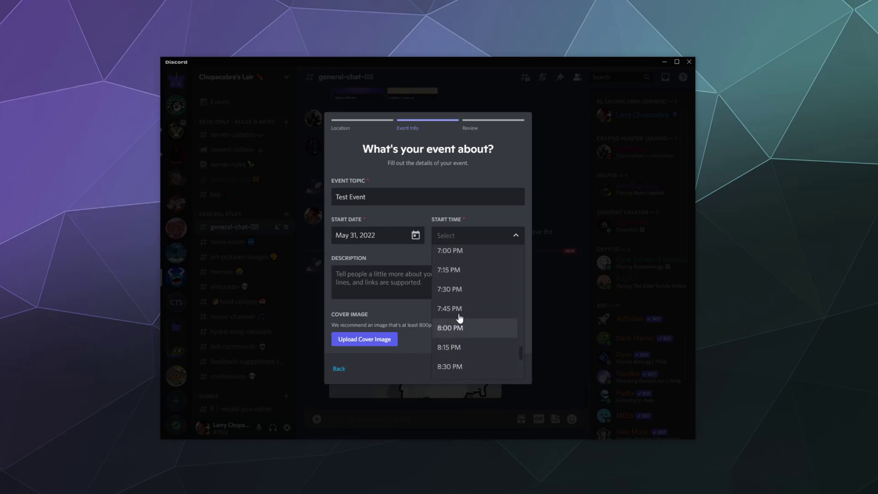
{"action": "left_click", "coordinate": [460, 258]}
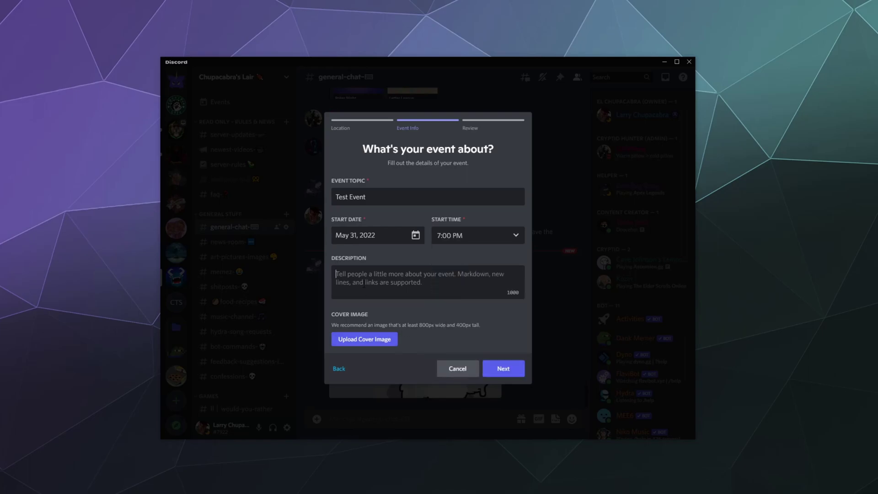
{"action": "type", "text": "We're all "}
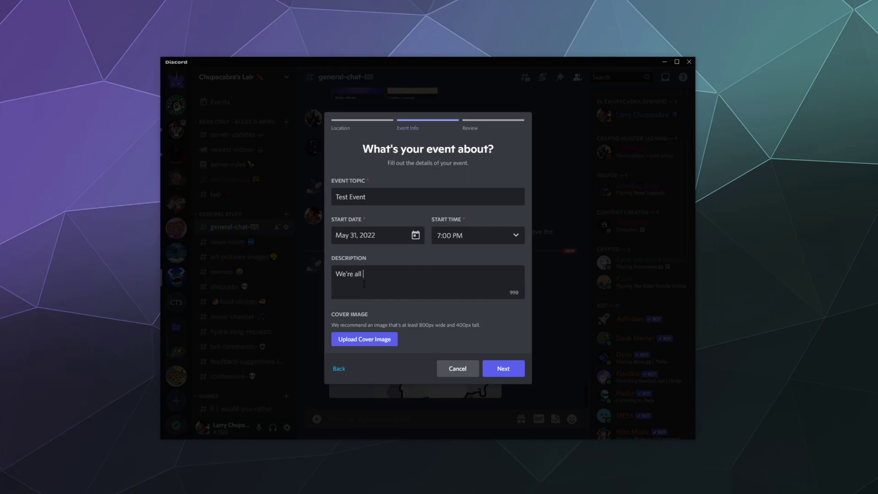
{"action": "type", "text": "gonna play that super cool new vampi"}
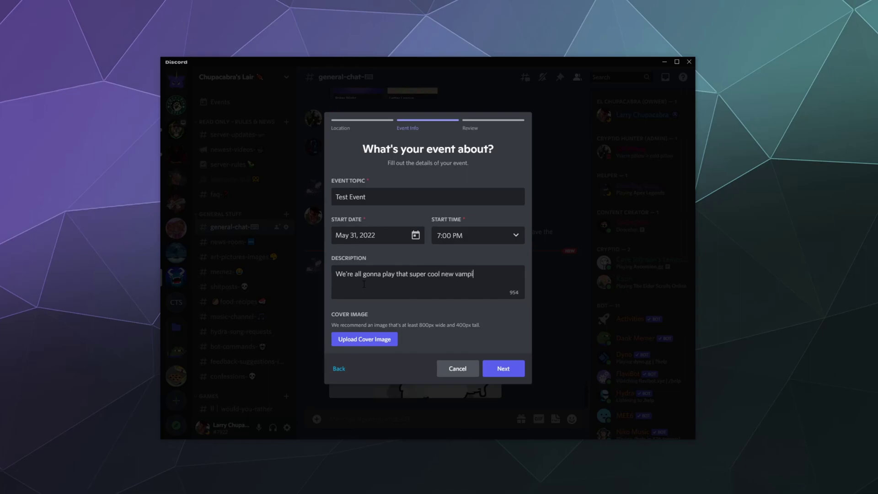
{"action": "type", "text": "re game"}
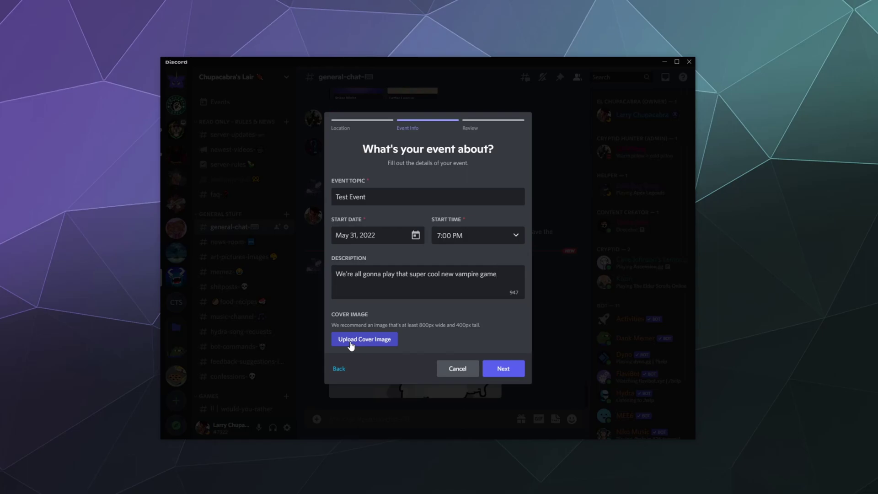
Preview and create Test Event, then copy its invite link
{"action": "left_click", "coordinate": [498, 371]}
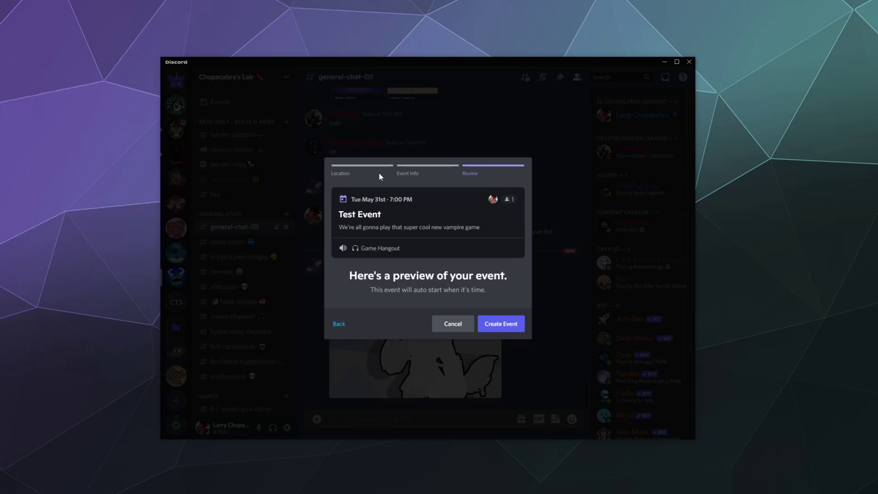
{"action": "left_click", "coordinate": [488, 321]}
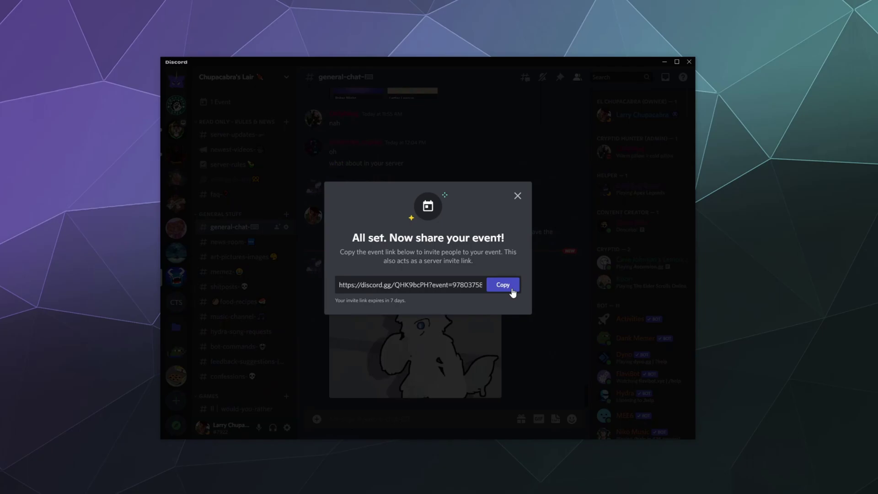
{"action": "left_click", "coordinate": [513, 293]}
Dismiss the share confirmation and open Test Event's options from the events list
{"action": "left_click", "coordinate": [518, 196]}
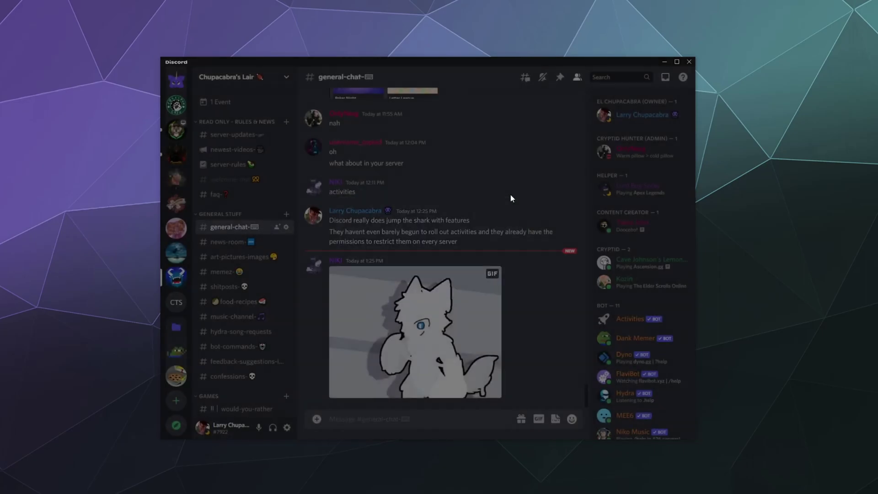
{"action": "scroll", "coordinate": [166, 106], "scroll_direction": "up", "scroll_amount": 5}
{"action": "scroll", "coordinate": [166, 106], "scroll_direction": "down", "scroll_amount": 5}
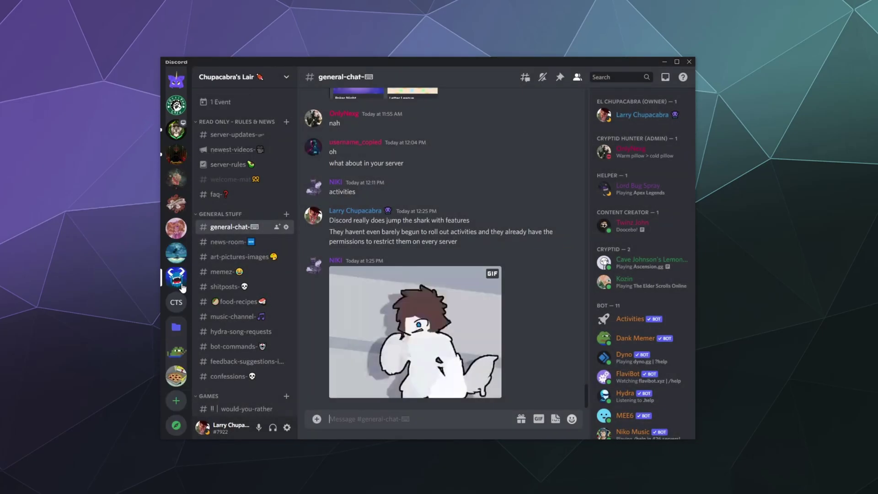
{"action": "left_click", "coordinate": [215, 100]}
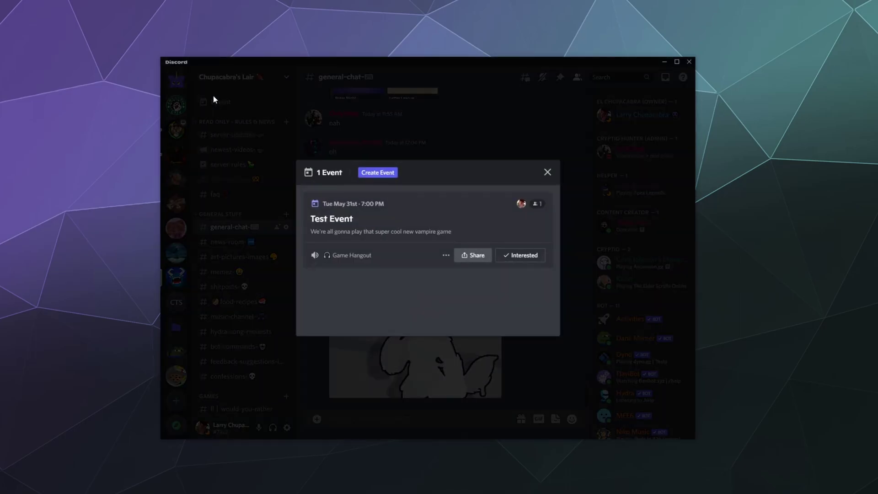
{"action": "left_click", "coordinate": [446, 256]}
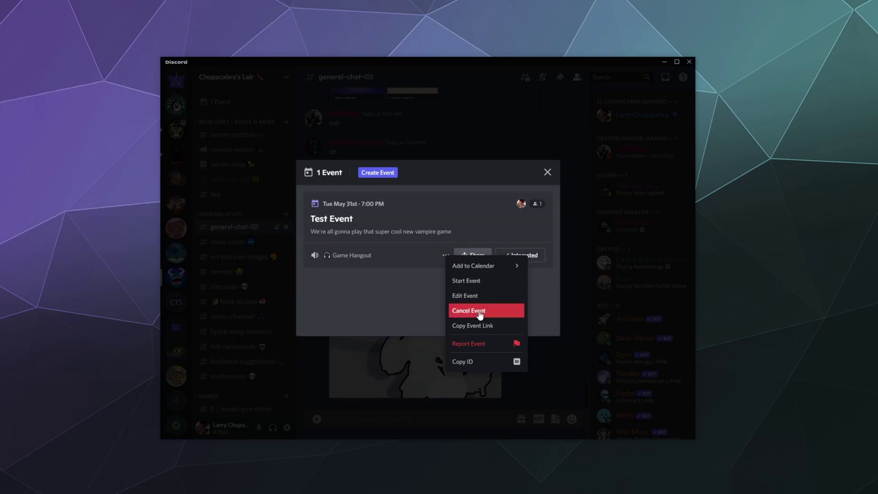
{"action": "mouse_move", "coordinate": [478, 266]}
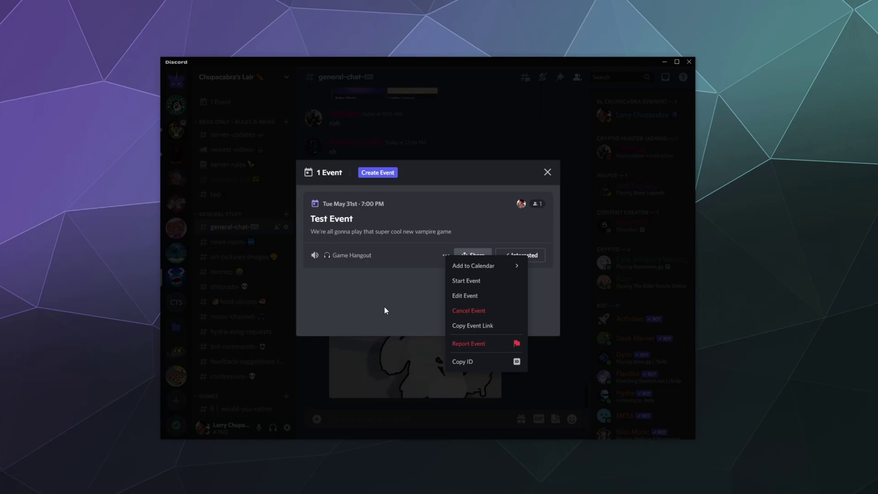
Back out of starting Test Event, then cancel it and confirm the cancellation
{"action": "left_click", "coordinate": [466, 281]}
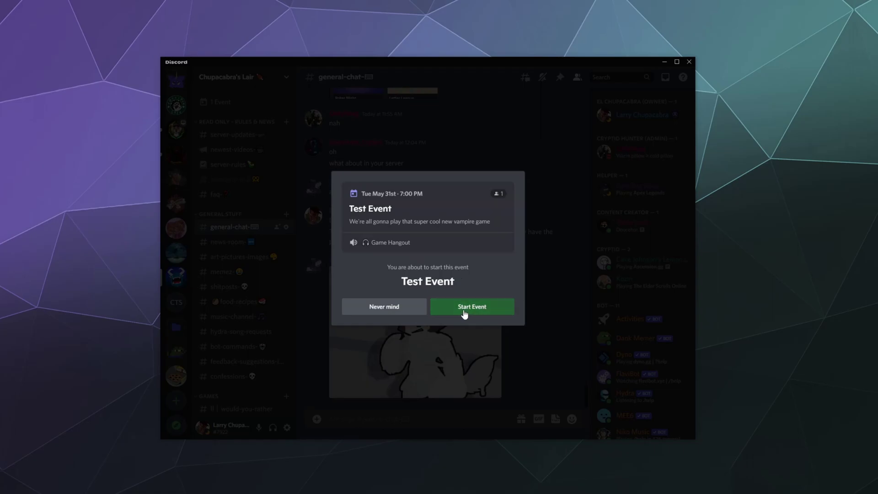
{"action": "left_click", "coordinate": [402, 306]}
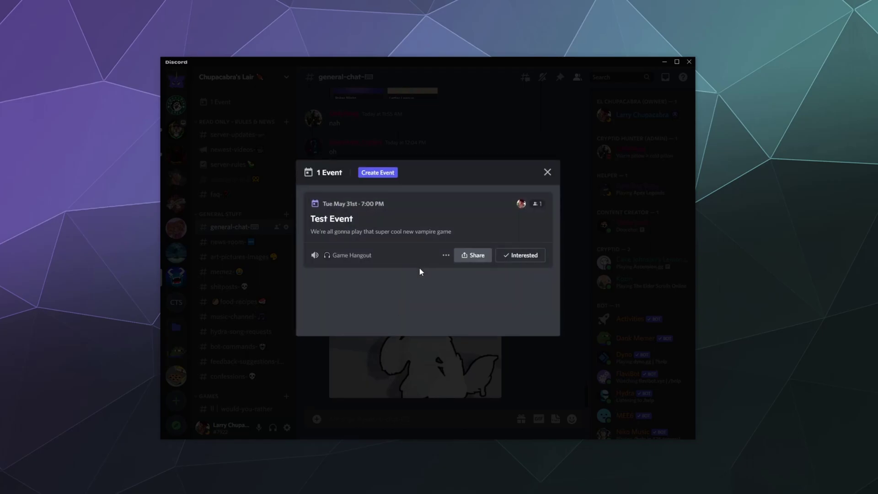
{"action": "left_click", "coordinate": [445, 255]}
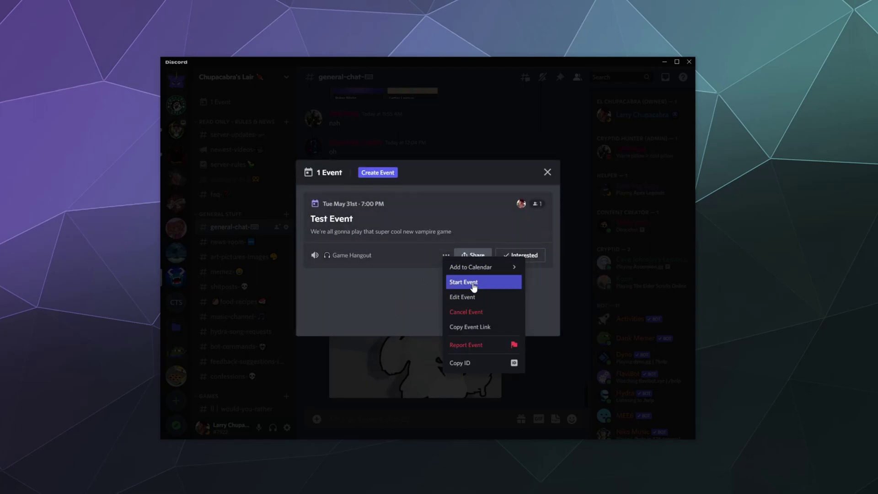
{"action": "left_click", "coordinate": [472, 316]}
{"action": "left_click", "coordinate": [501, 279]}
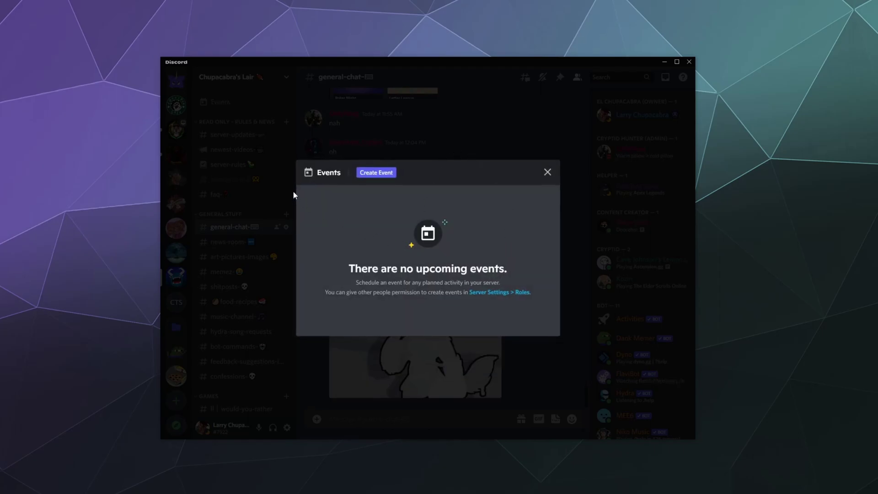
Close the empty Events dialog and open Server Settings for Chupacabra's Lair
{"action": "left_click", "coordinate": [547, 173]}
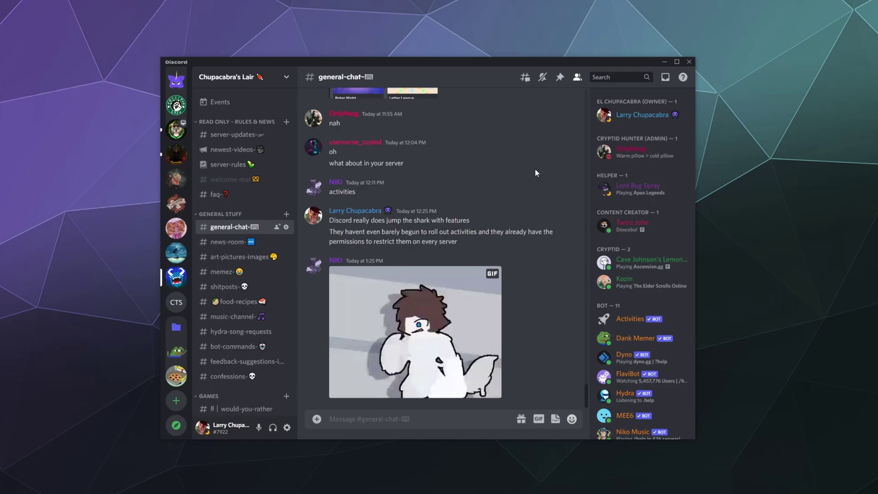
{"action": "left_click", "coordinate": [288, 80]}
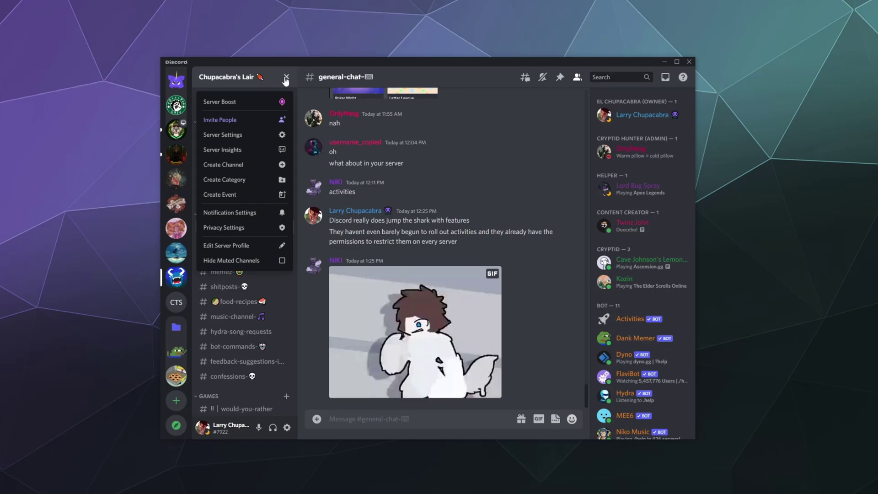
{"action": "left_click", "coordinate": [224, 135]}
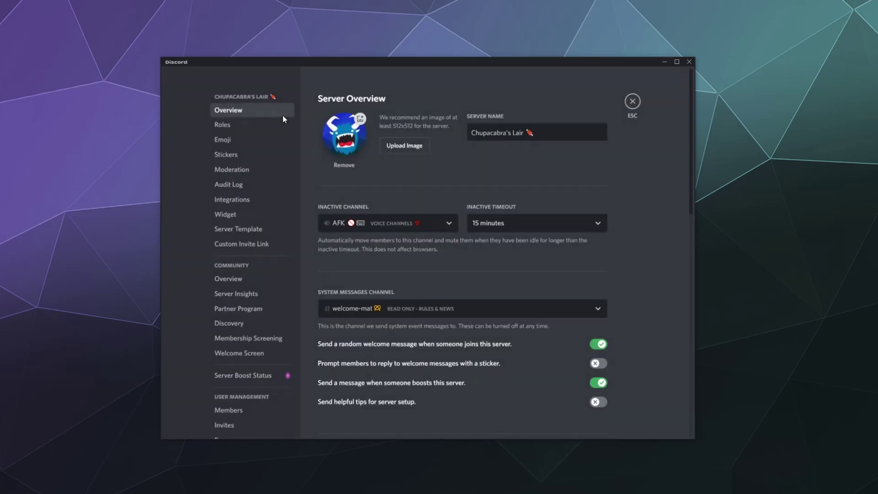
Open the Helper role's Permissions tab from the server's Roles list
{"action": "left_click", "coordinate": [248, 132]}
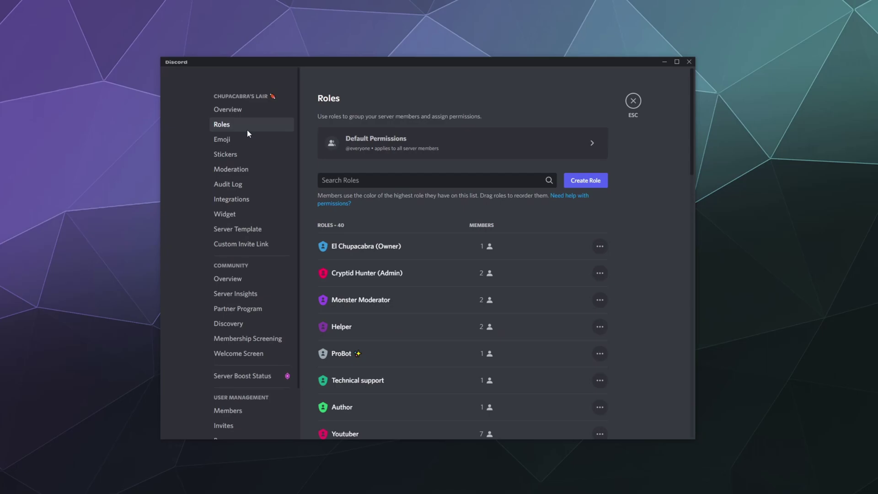
{"action": "scroll", "coordinate": [458, 277], "scroll_direction": "down", "scroll_amount": 4}
{"action": "scroll", "coordinate": [429, 302], "scroll_direction": "up", "scroll_amount": 3}
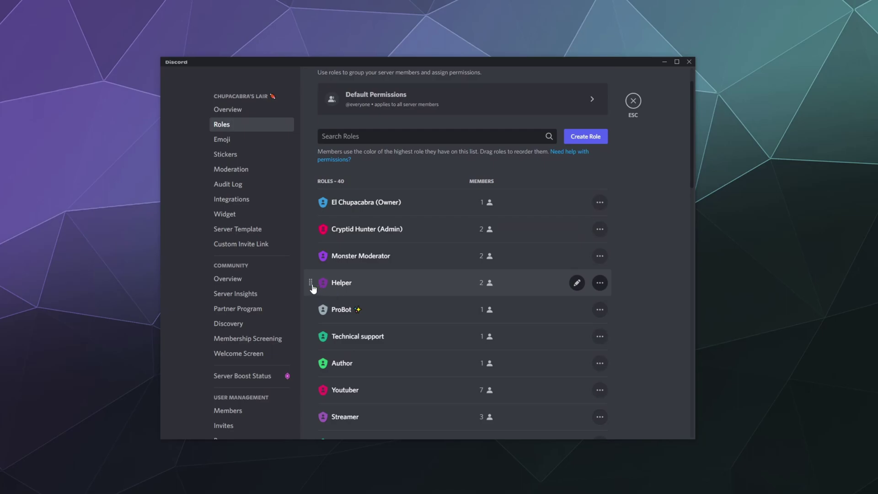
{"action": "left_click", "coordinate": [577, 283]}
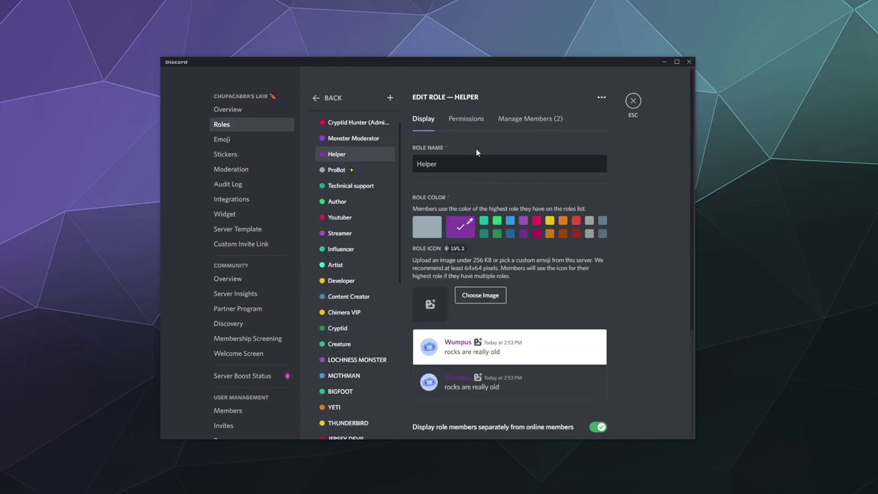
{"action": "left_click", "coordinate": [466, 120]}
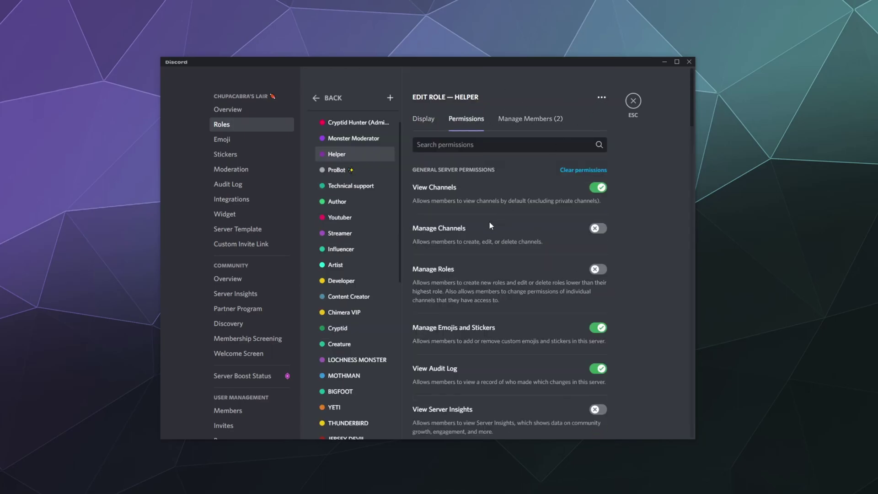
Scroll to Events Permissions and toggle Helper's Manage Events permission, leaving it disabled
{"action": "scroll", "coordinate": [523, 289], "scroll_direction": "down", "scroll_amount": 5}
{"action": "scroll", "coordinate": [528, 290], "scroll_direction": "up", "scroll_amount": 5}
{"action": "scroll", "coordinate": [528, 292], "scroll_direction": "down", "scroll_amount": 2}
{"action": "scroll", "coordinate": [528, 293], "scroll_direction": "down", "scroll_amount": 8}
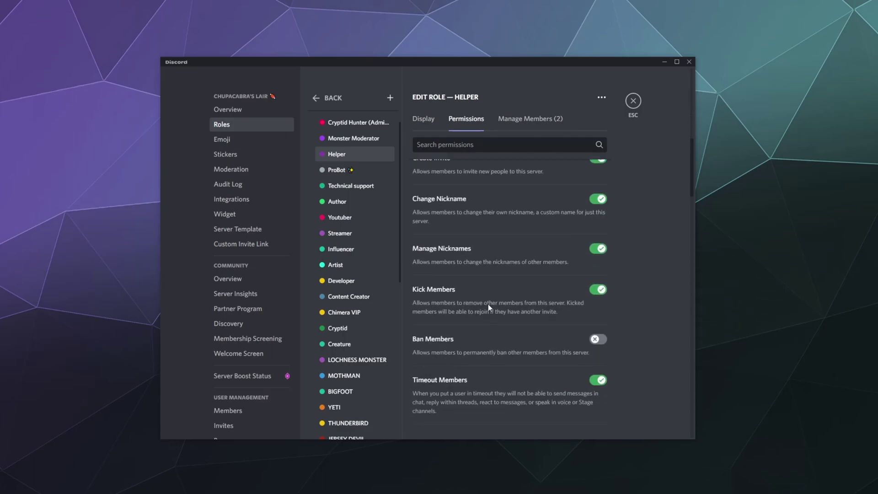
{"action": "scroll", "coordinate": [463, 222], "scroll_direction": "down", "scroll_amount": 3}
{"action": "scroll", "coordinate": [468, 259], "scroll_direction": "down", "scroll_amount": 6}
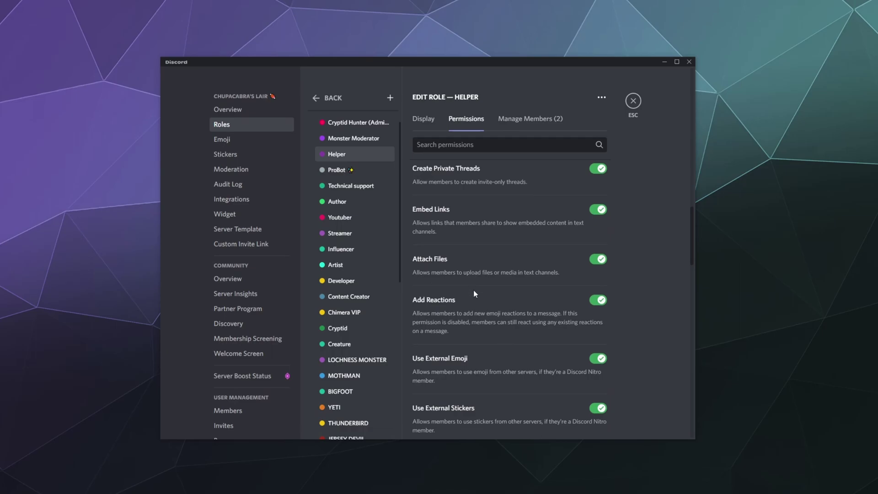
{"action": "scroll", "coordinate": [478, 249], "scroll_direction": "down", "scroll_amount": 4}
{"action": "scroll", "coordinate": [476, 283], "scroll_direction": "down", "scroll_amount": 2}
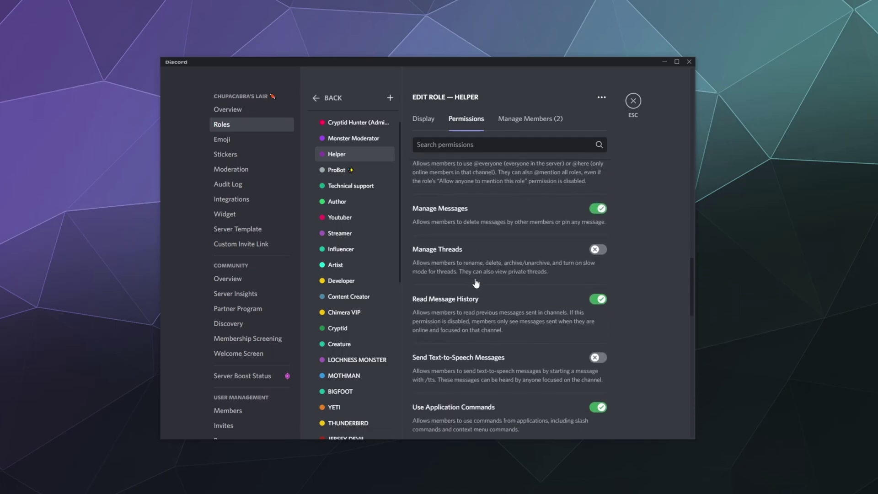
{"action": "scroll", "coordinate": [475, 282], "scroll_direction": "down", "scroll_amount": 8}
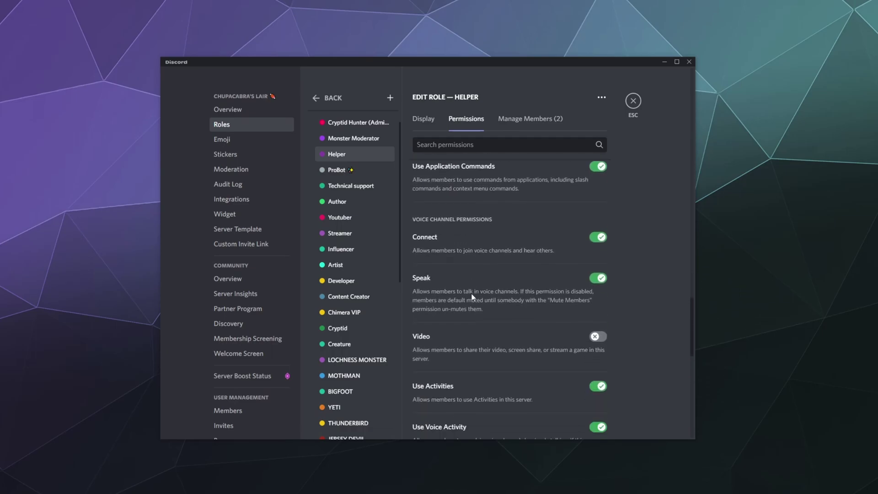
{"action": "scroll", "coordinate": [453, 320], "scroll_direction": "down", "scroll_amount": 6}
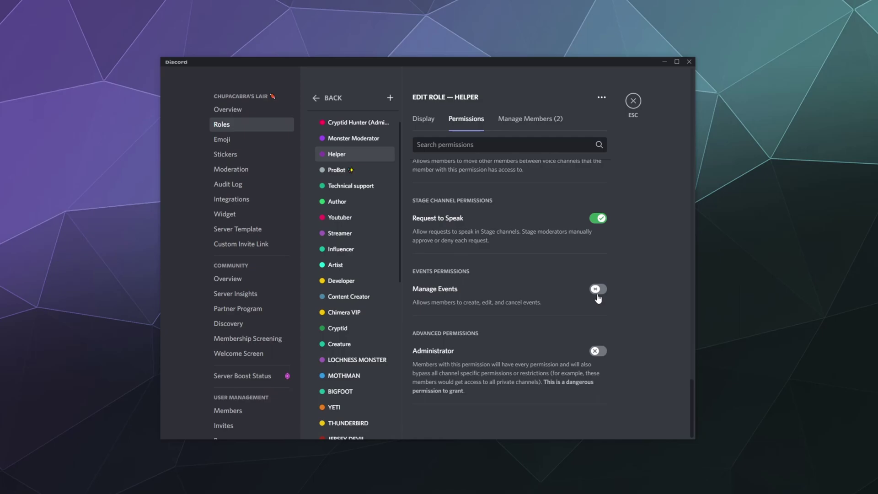
{"action": "left_click", "coordinate": [597, 292]}
Close Server Settings to return to the general-chat channel
{"action": "left_click", "coordinate": [634, 101]}
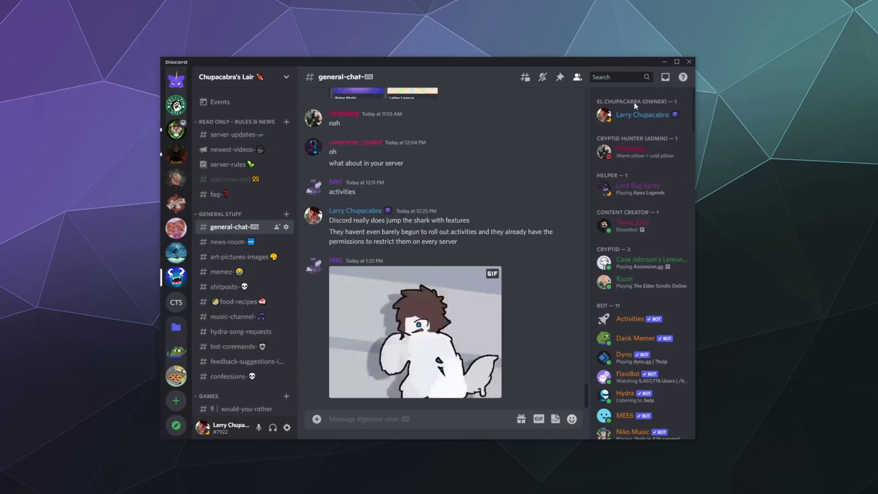